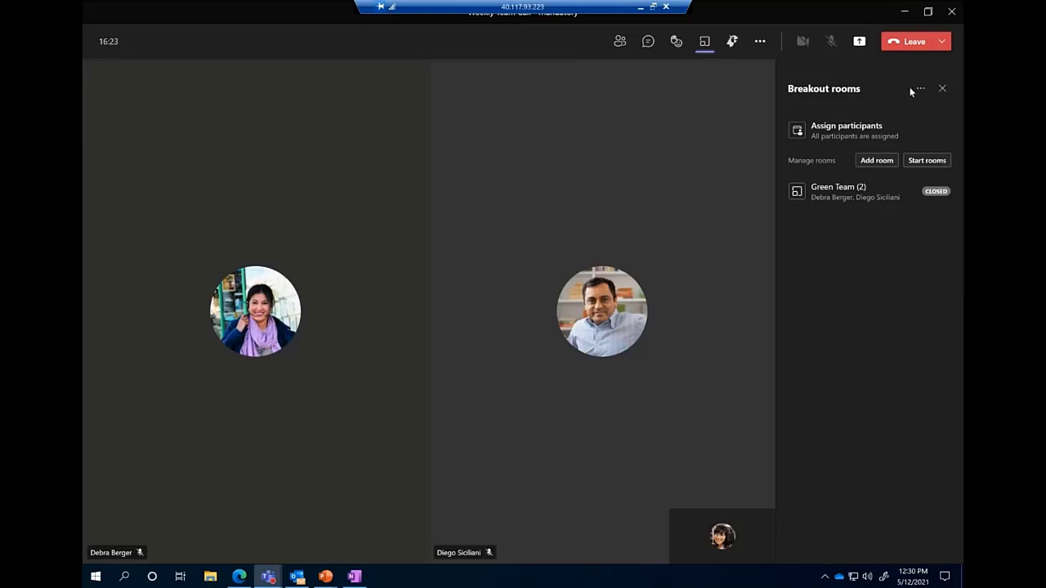
click(921, 90)
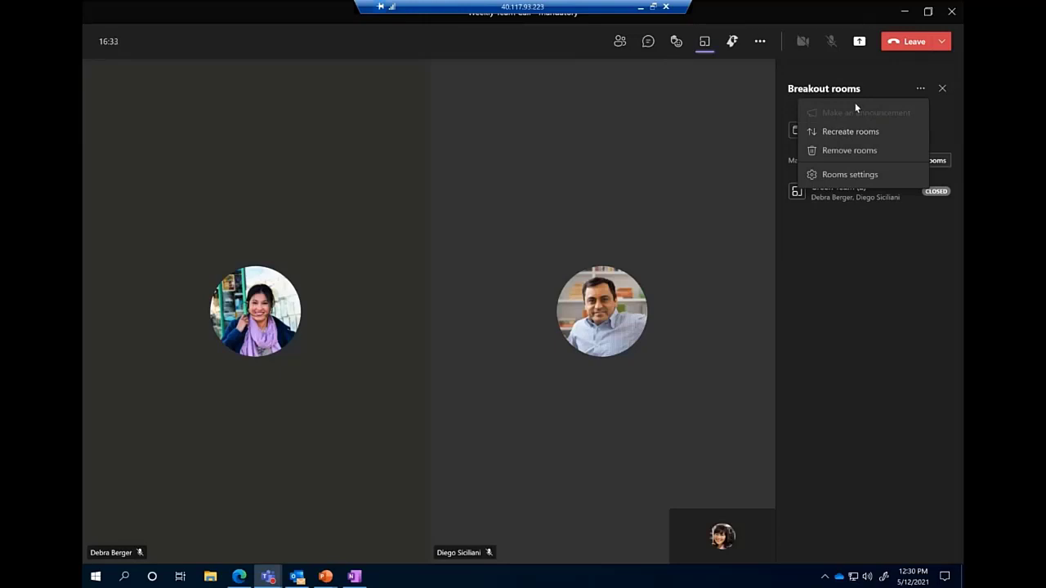
click(851, 175)
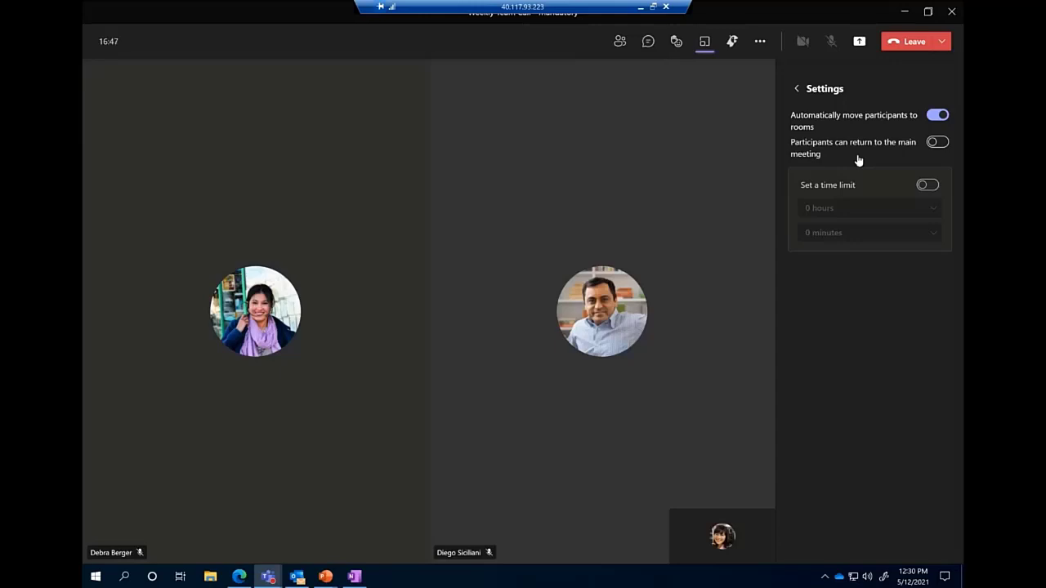
click(937, 114)
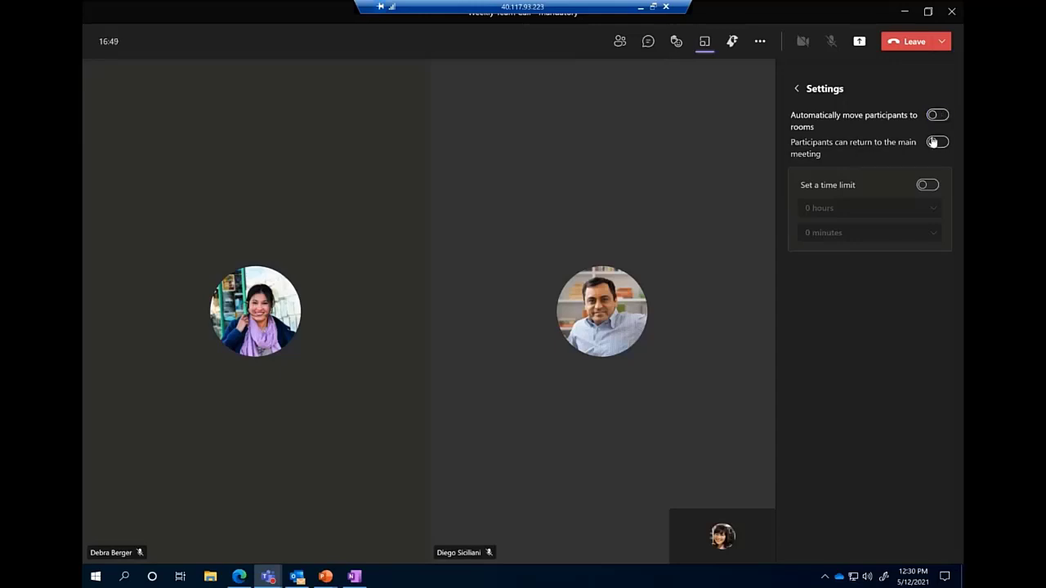
click(935, 142)
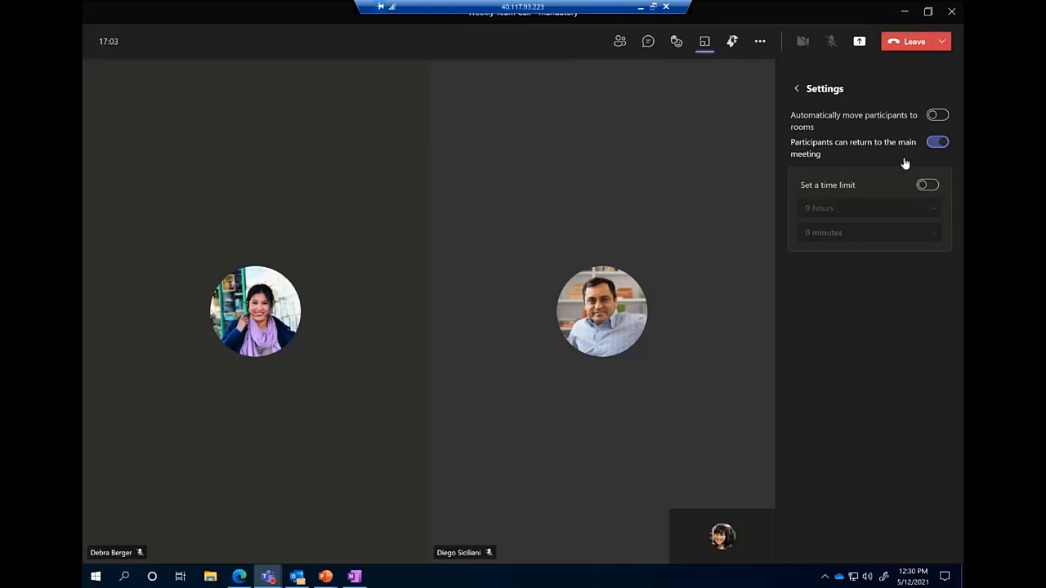
click(939, 144)
click(936, 116)
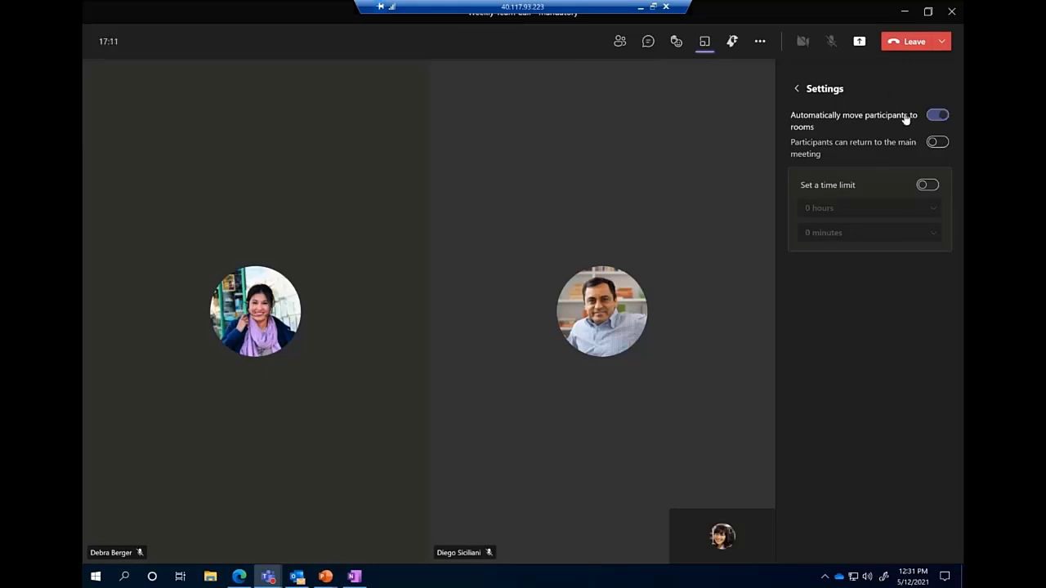
click(798, 90)
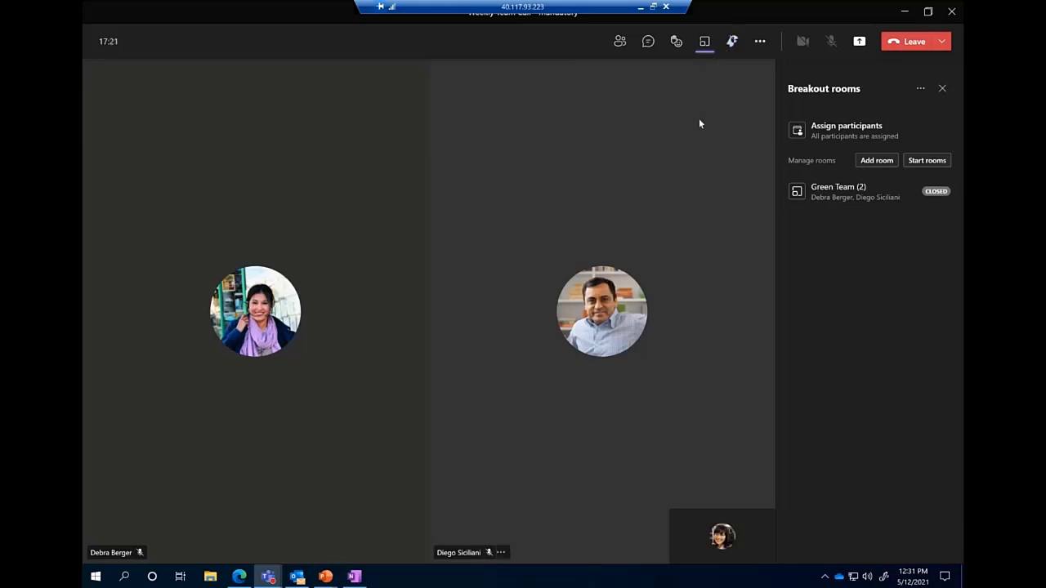
- Check the audio and camera device settings, then bring up the Meeting options pane
click(760, 44)
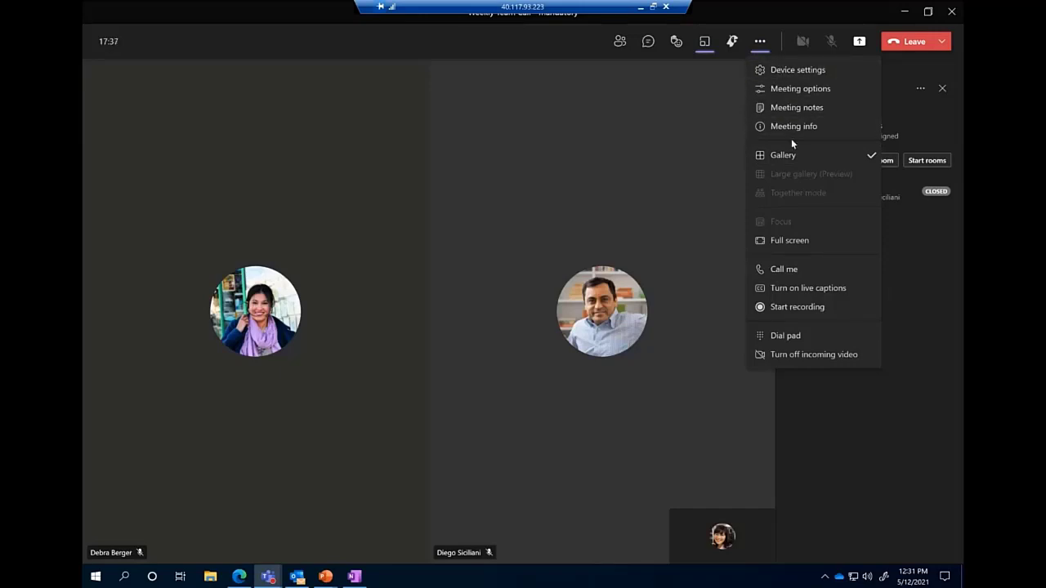
click(758, 76)
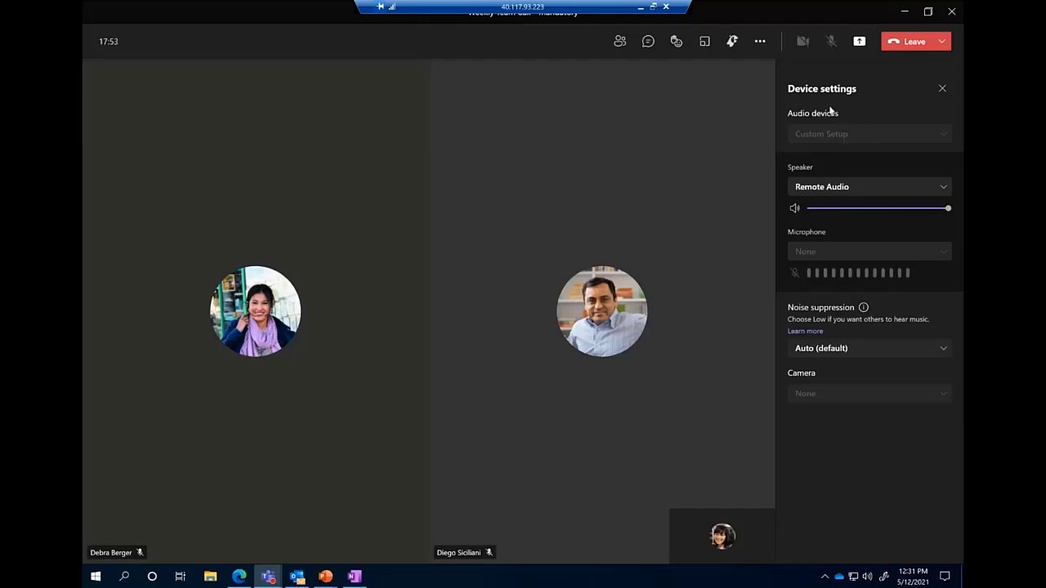
click(762, 48)
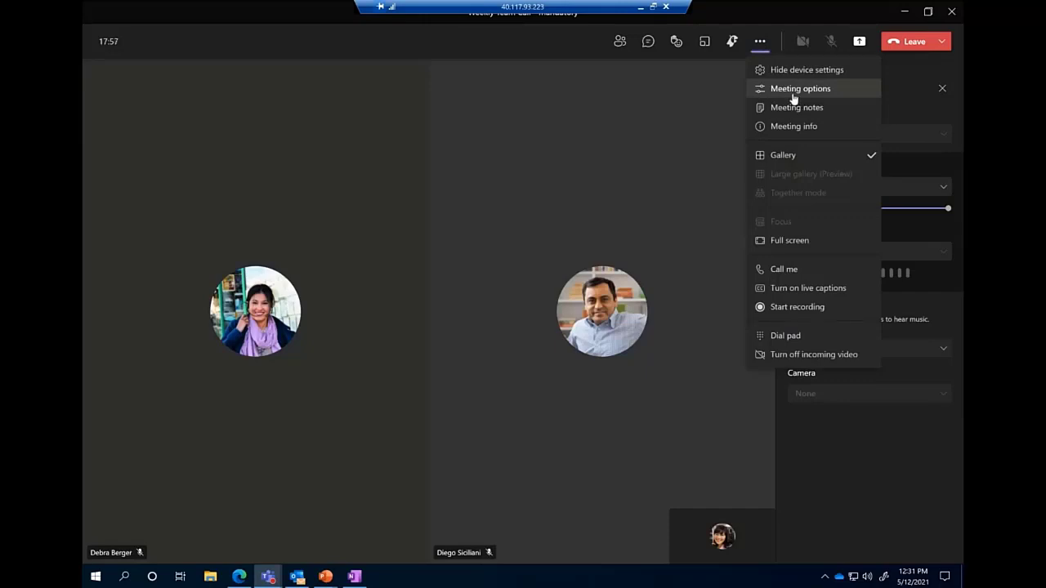
key(Return)
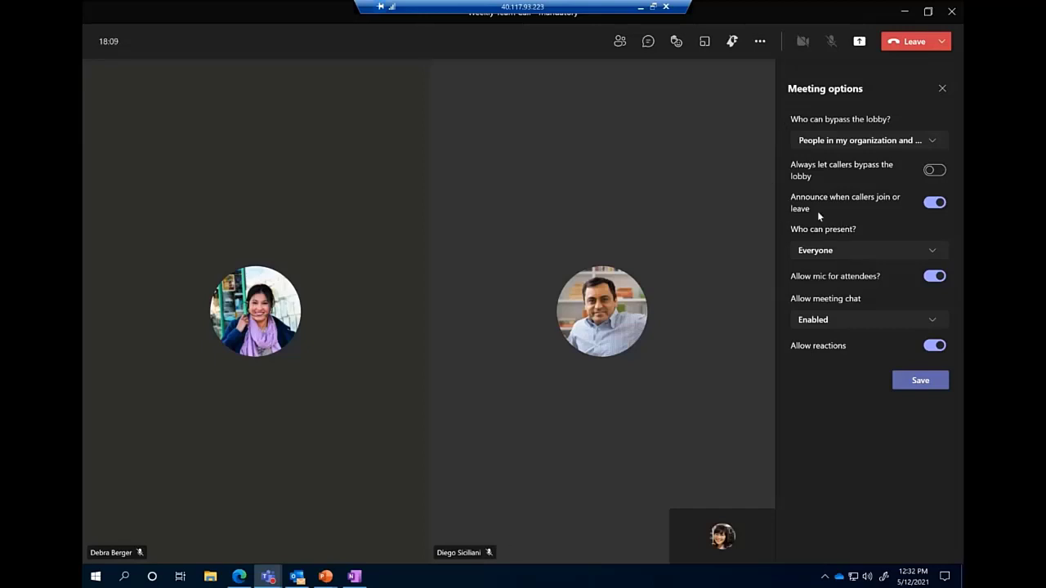
- Set Who can present to Specific people and toggle attendee microphones off and back on
click(924, 254)
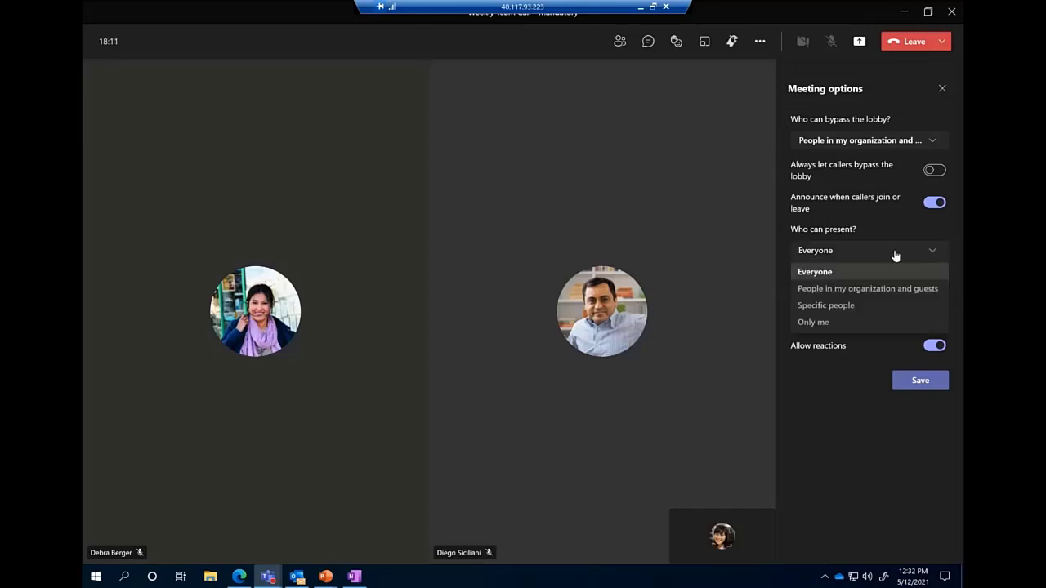
click(833, 310)
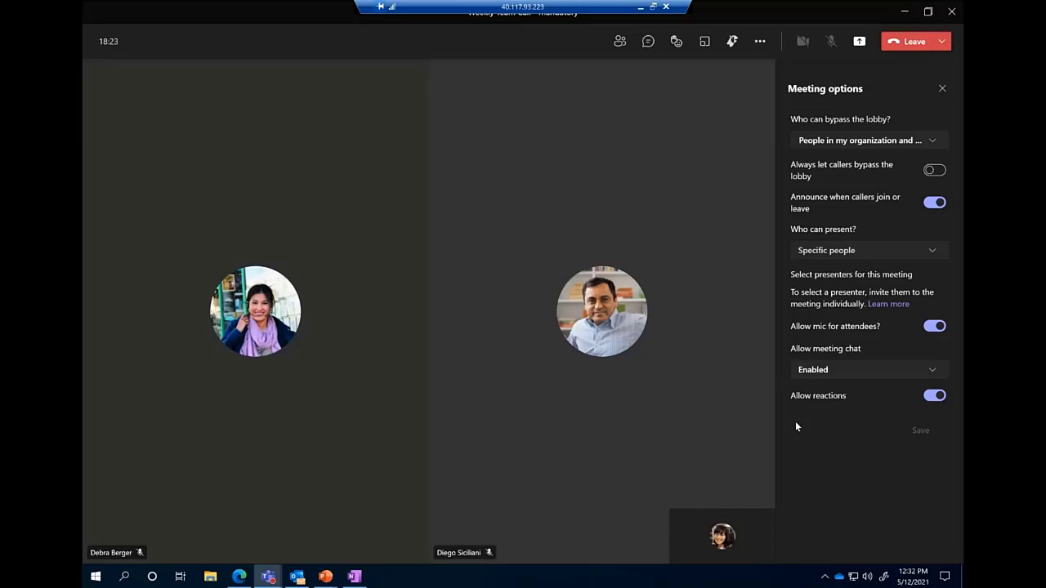
click(925, 327)
click(916, 331)
click(917, 332)
click(759, 42)
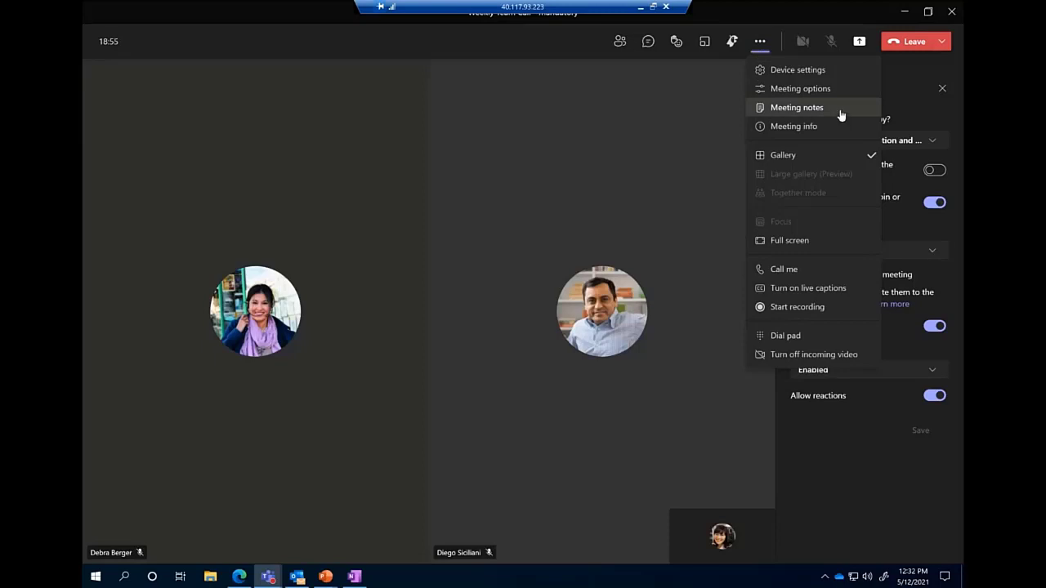
- Review the Weekly Team Call meeting info, then switch to the main Teams window
click(793, 127)
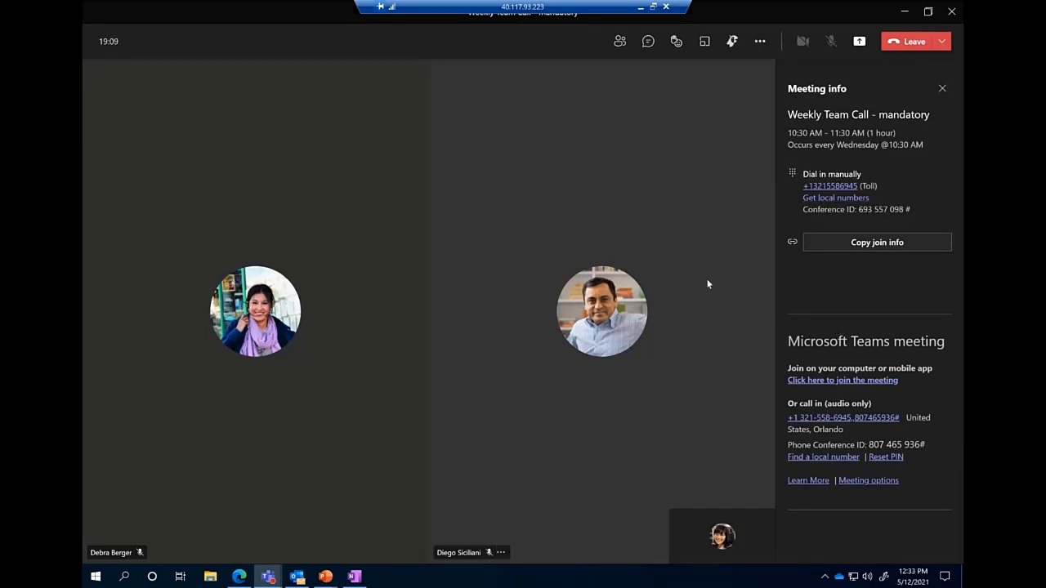
click(760, 45)
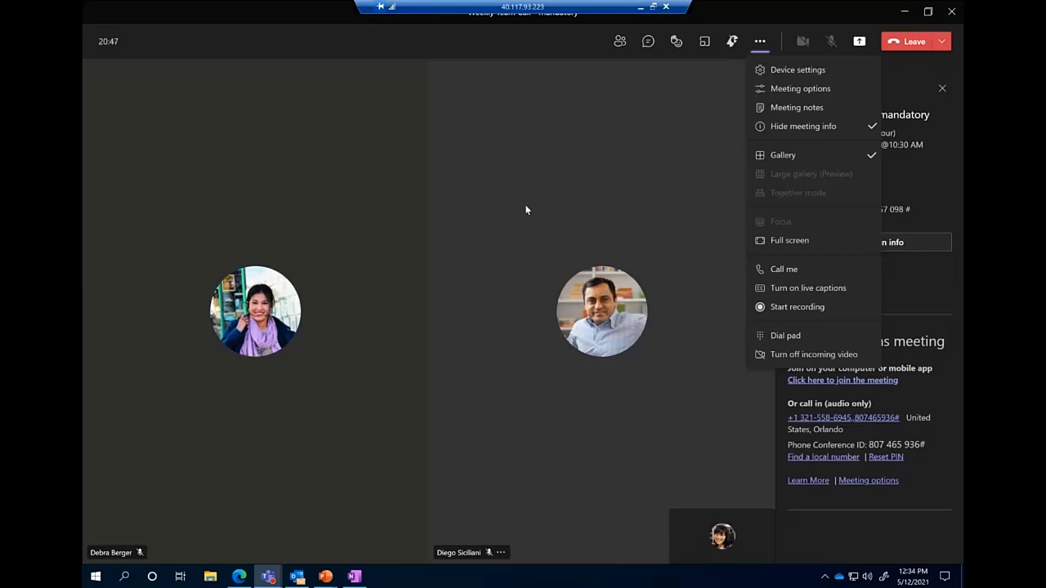
click(760, 42)
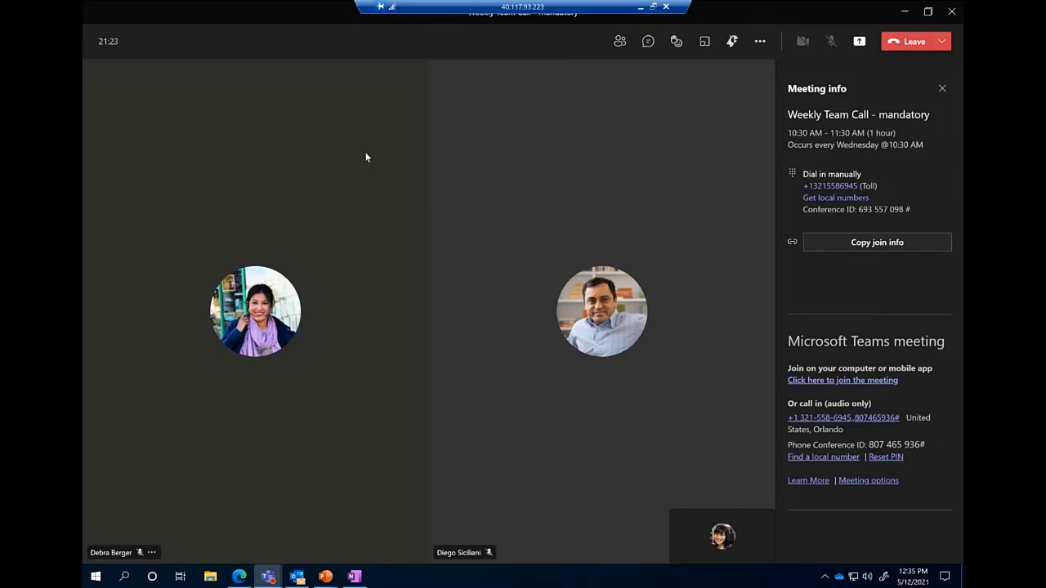
click(270, 577)
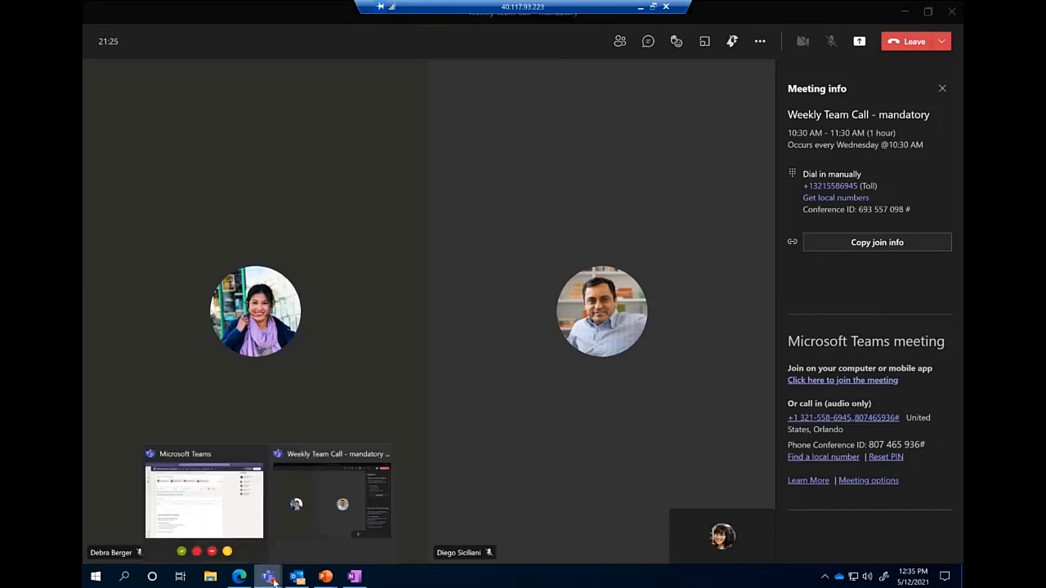
click(226, 495)
- Glance at the Calls page, then open the pinned contact's one-on-one chat
click(102, 177)
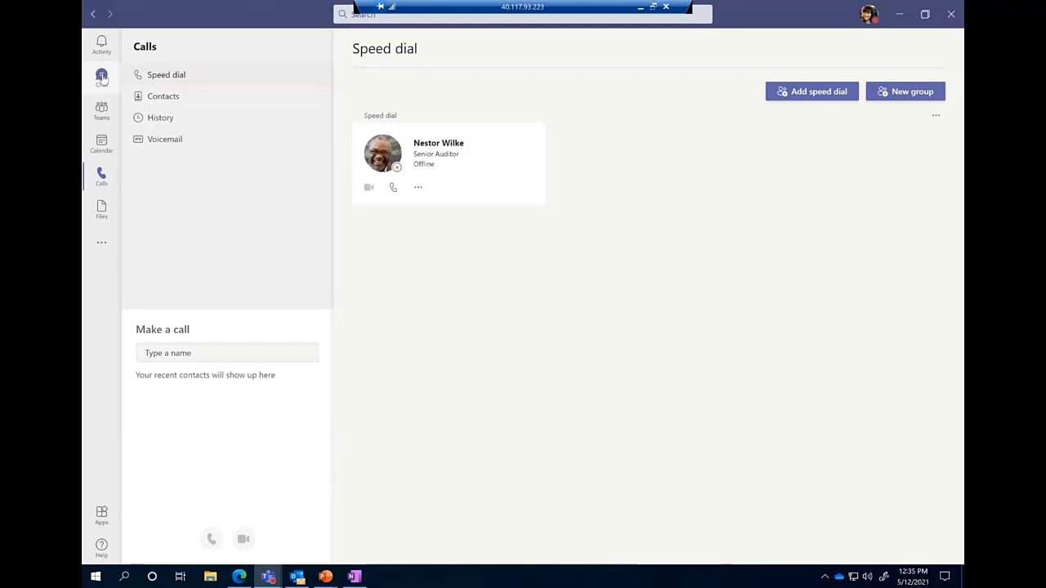
click(100, 77)
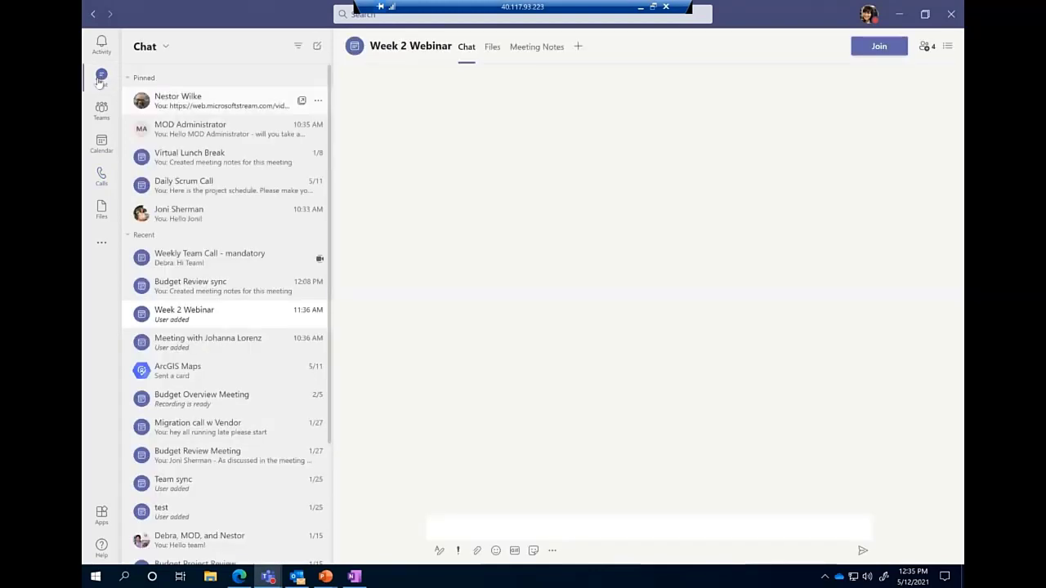
click(216, 216)
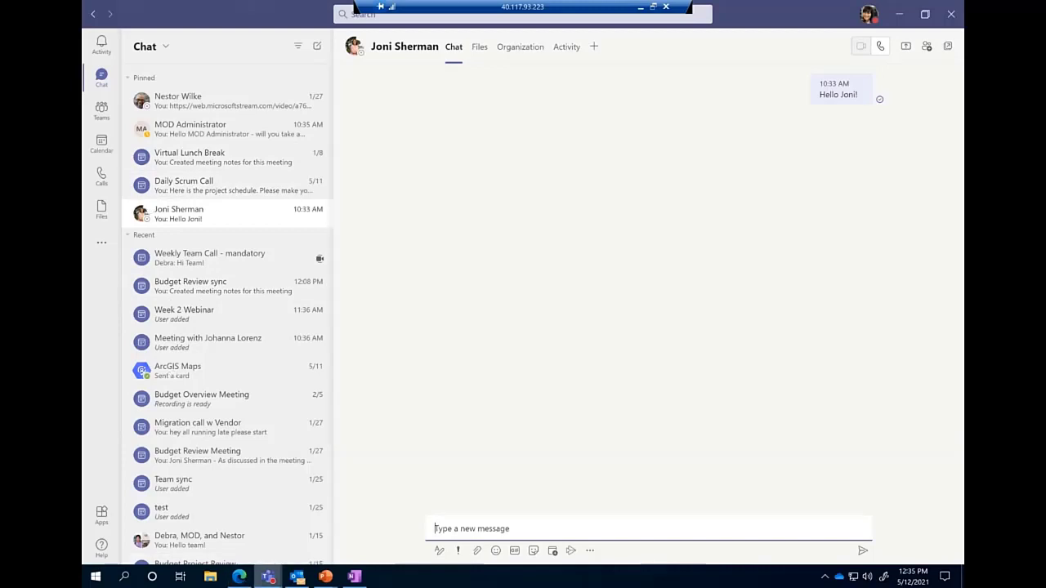
- Return to the Weekly Team Call window and close its Meeting info panel
mouse_move(268, 576)
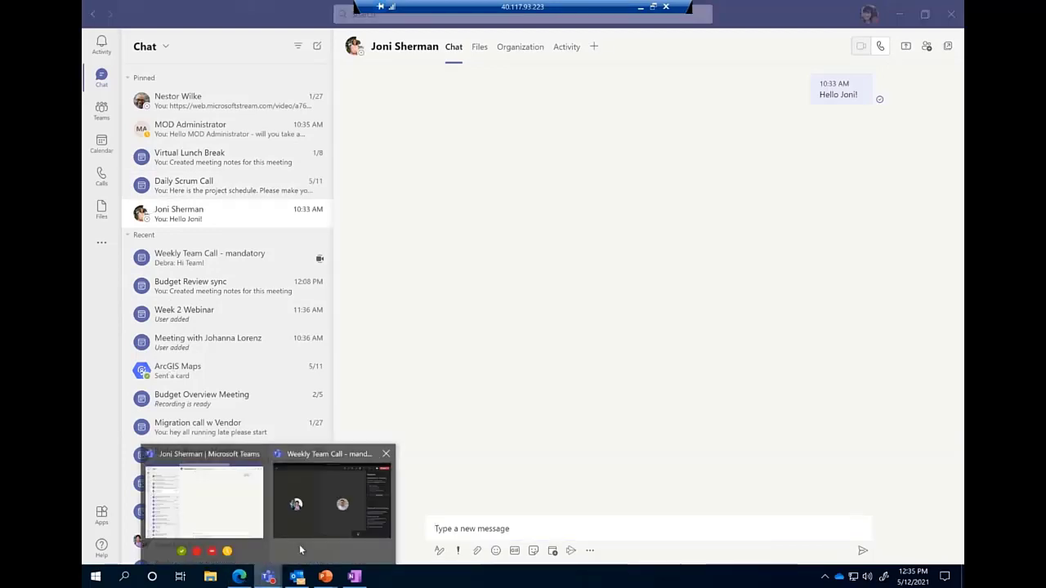
click(299, 544)
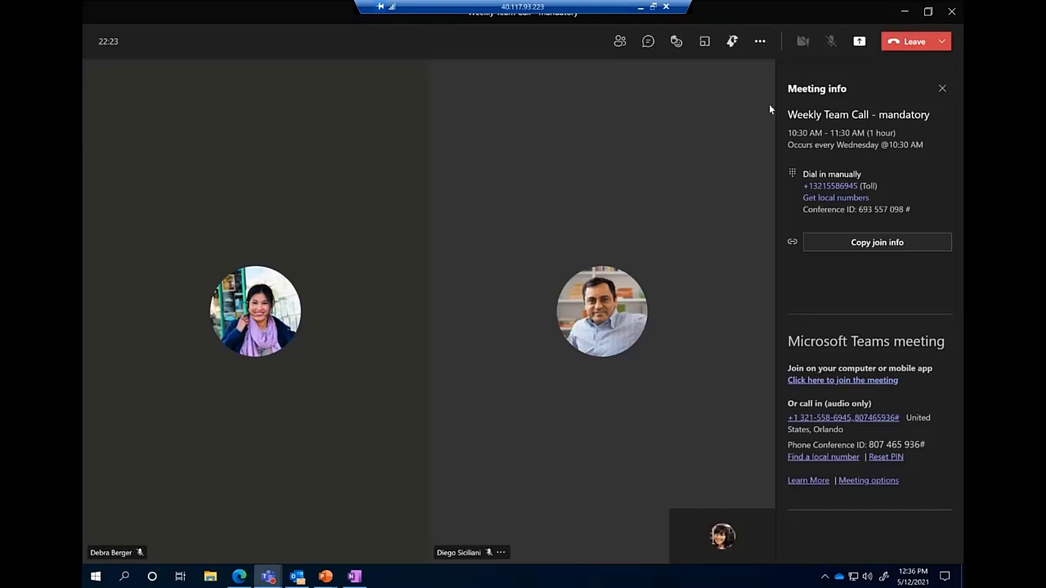
click(942, 89)
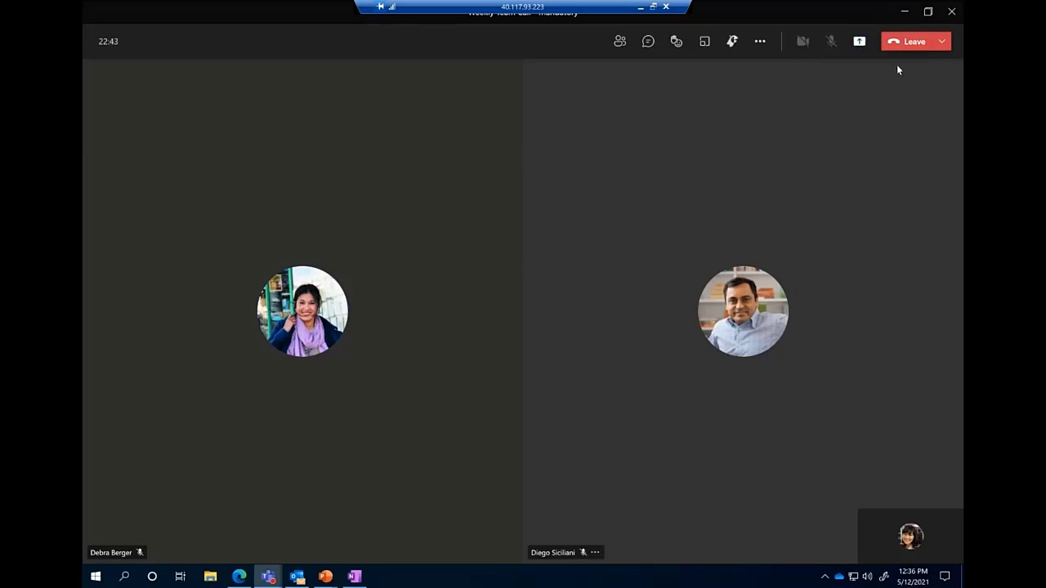
click(943, 43)
click(946, 41)
- Show the Participants list, then switch the side pane to the meeting conversation
click(611, 48)
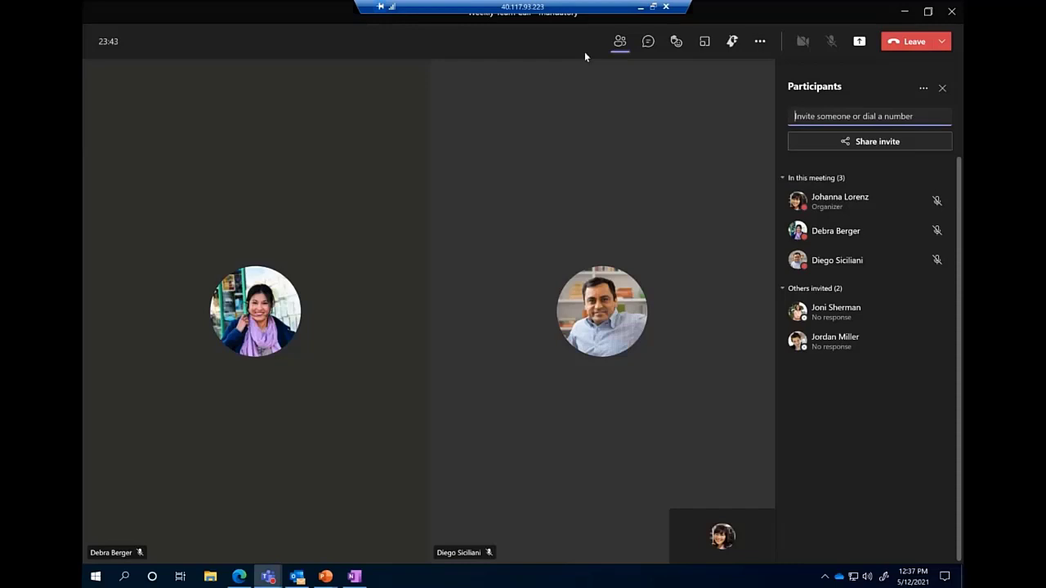
click(644, 49)
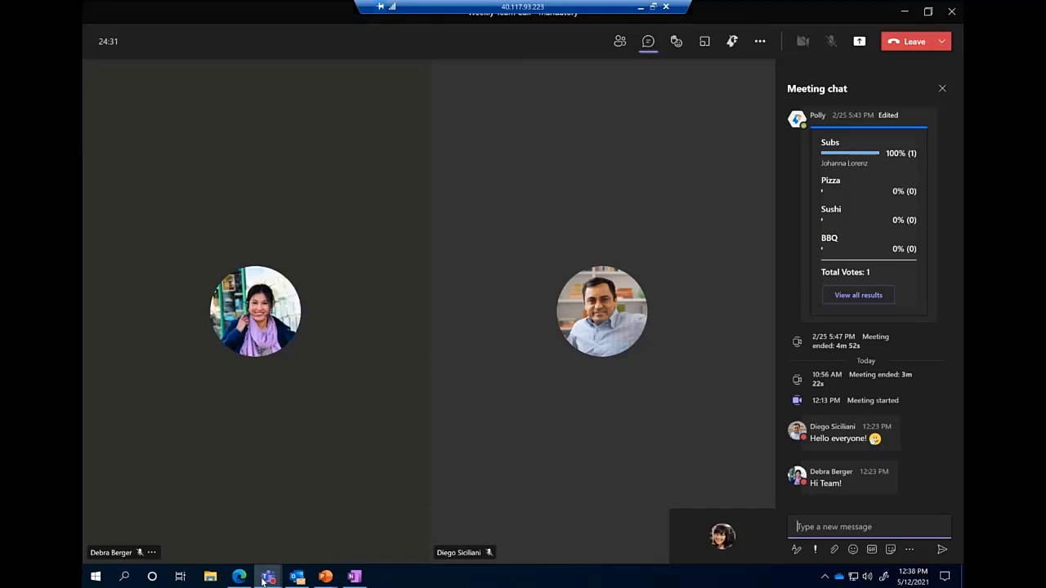
- Focus the meeting window and show the More actions menu with device settings, captions and recording
click(449, 389)
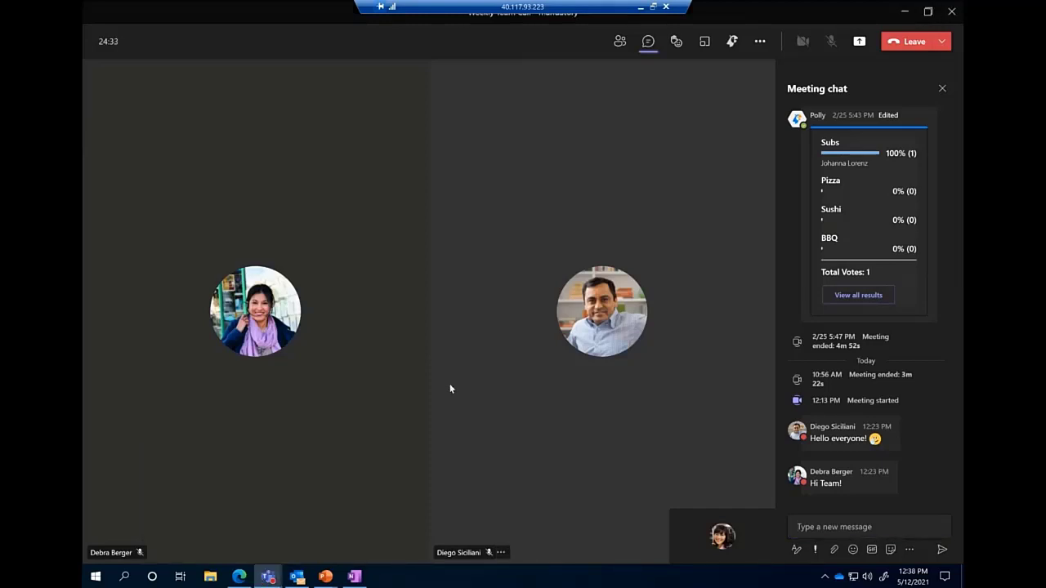
click(759, 40)
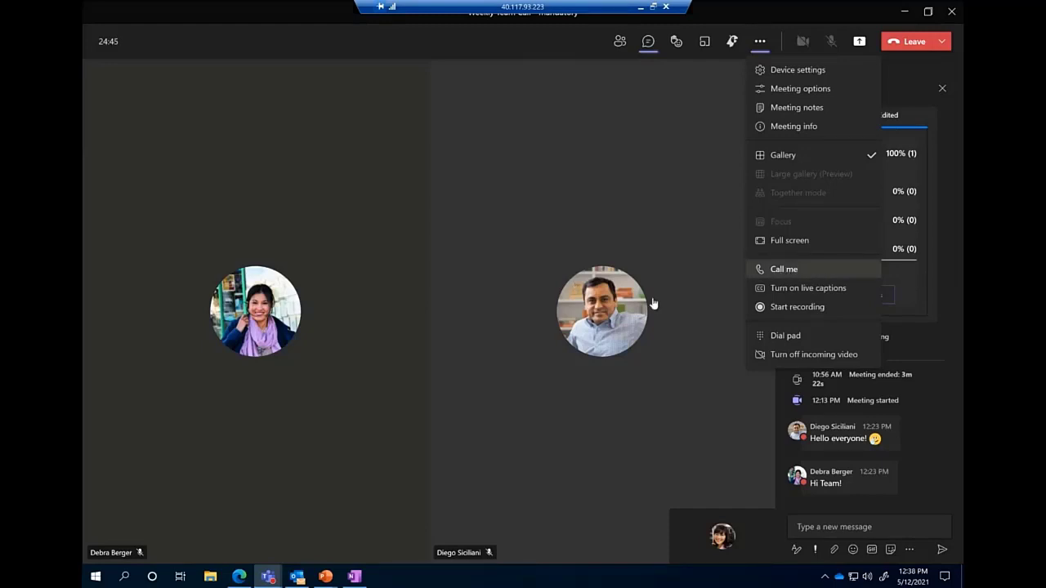
click(641, 251)
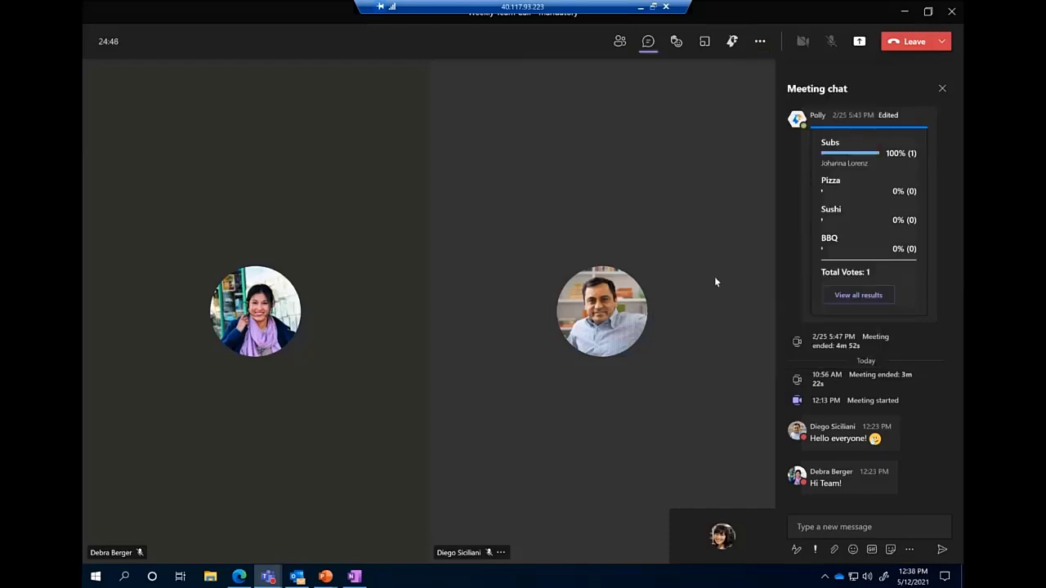
click(760, 41)
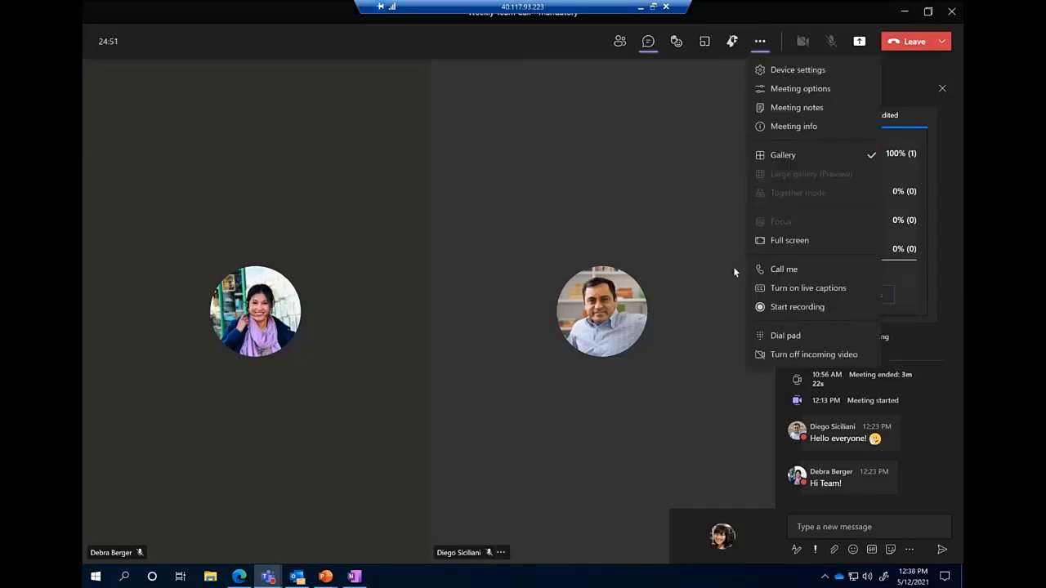